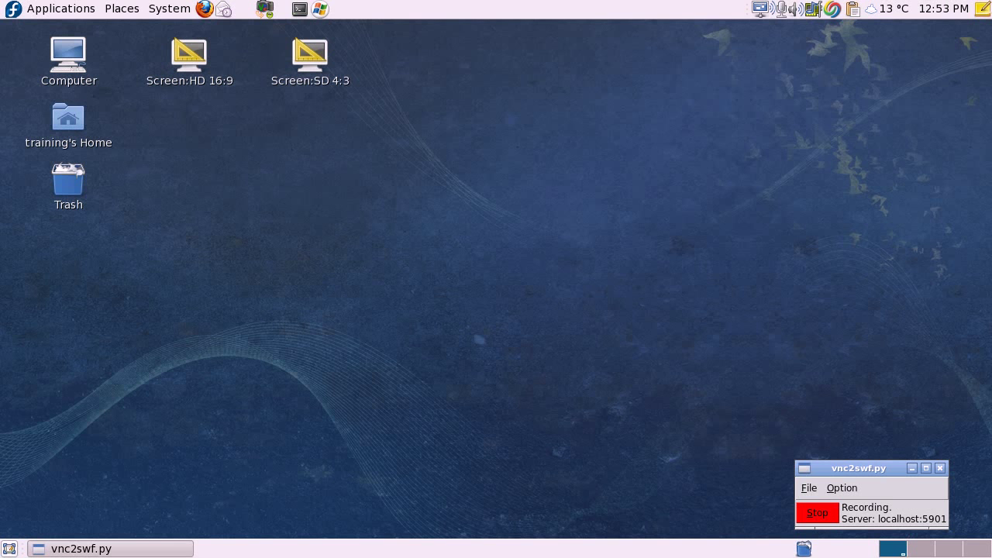
Launch rdesktop to the Windows server firefly-crash from the top-panel launcher.
click(319, 9)
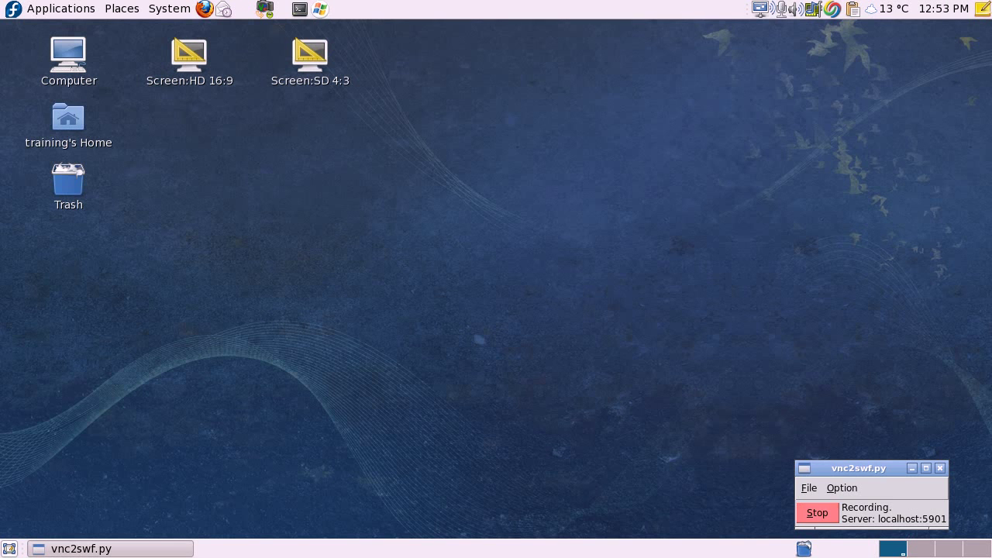
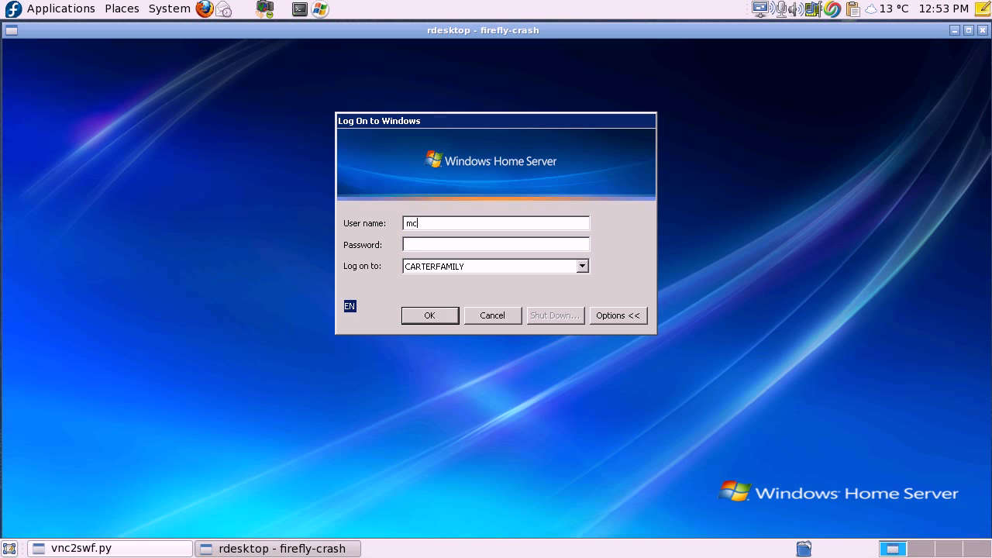
Log on to the Windows Home Server with the user's name and password.
key(Tab)
text(***********)
key(Return)
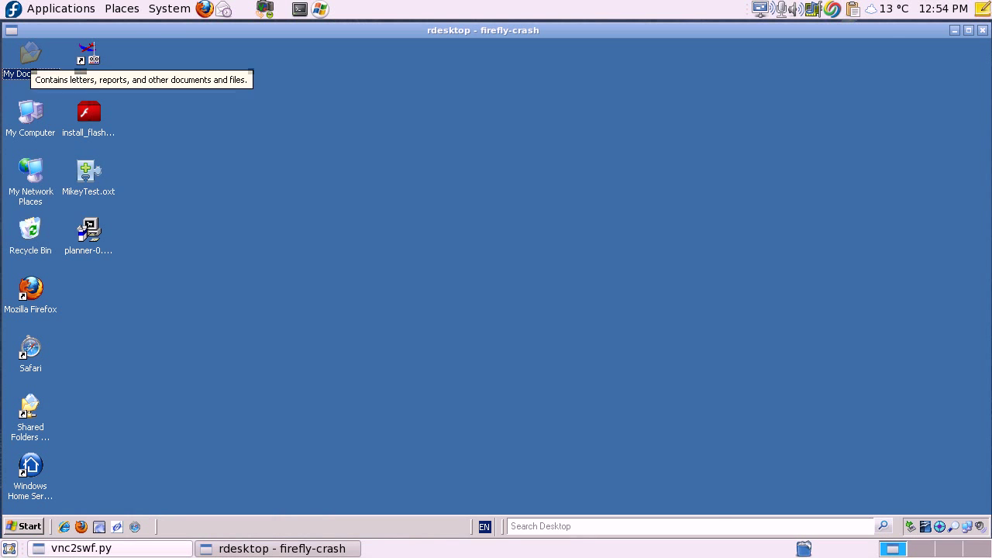
Drag SampleFileToCopy.txt from My Documents to the desktop and back, then close Explorer and rdesktop.
double_click(30, 56)
click(328, 172)
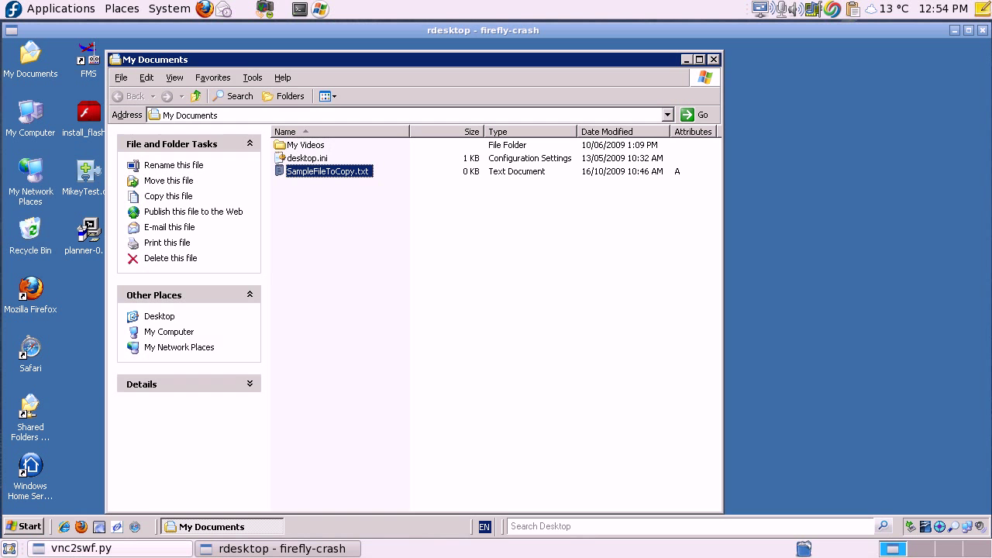
drag(328, 171, 791, 183)
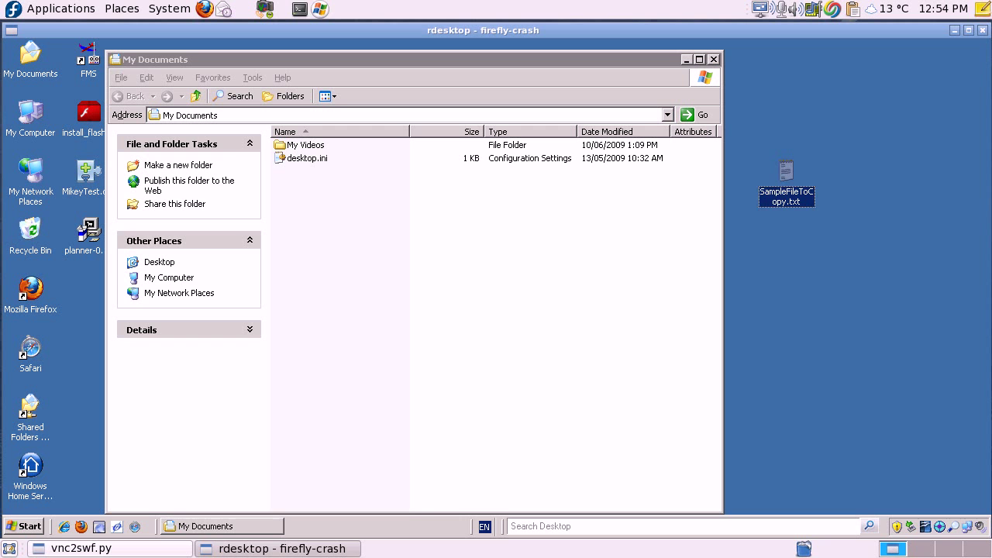
drag(787, 174, 400, 217)
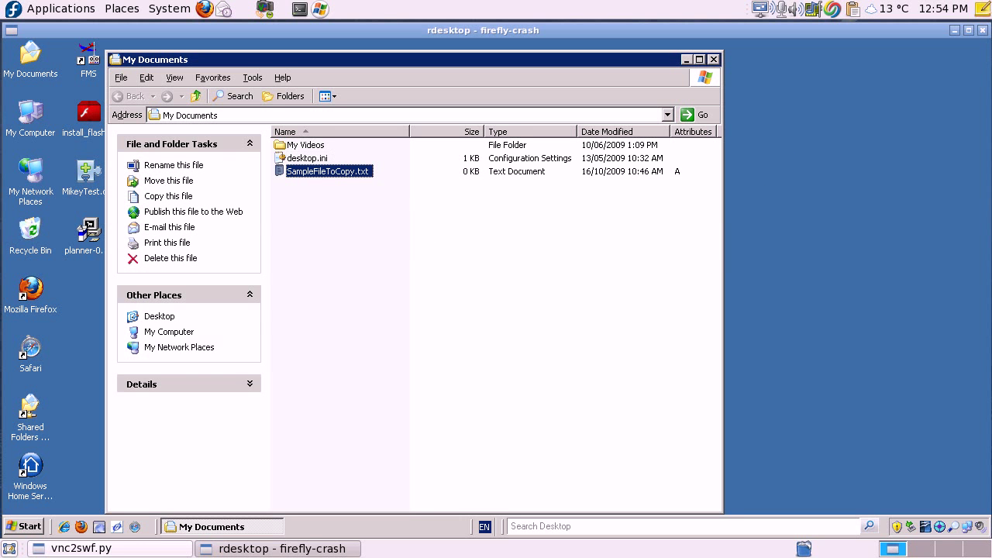
click(713, 59)
click(982, 30)
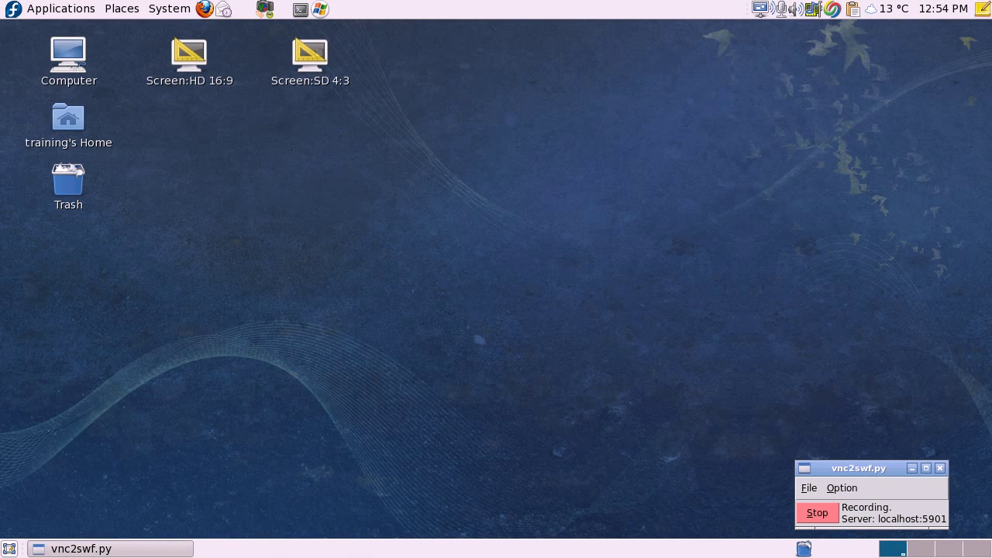
Open a terminal, change into ~/Documents and list its files.
drag(537, 198, 193, 0)
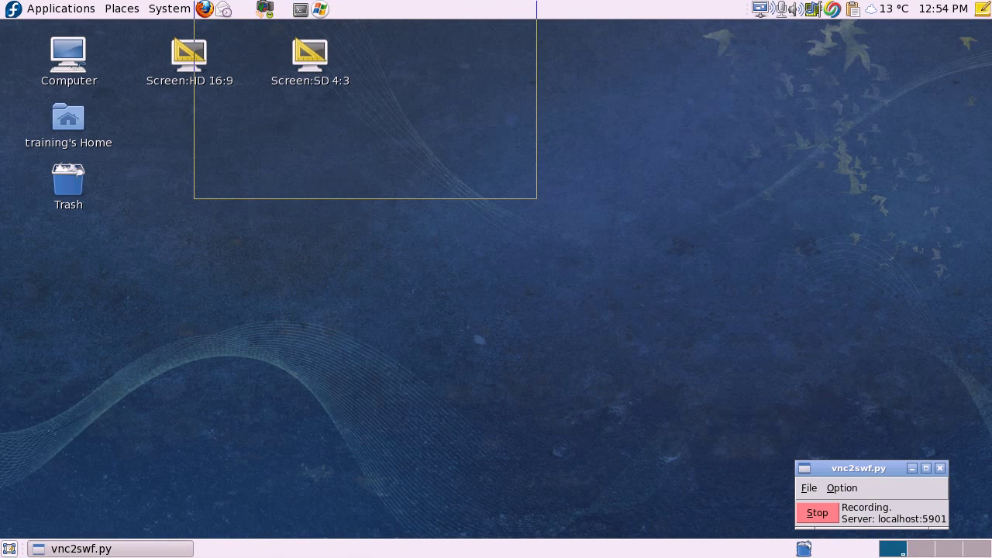
click(300, 9)
text(c)
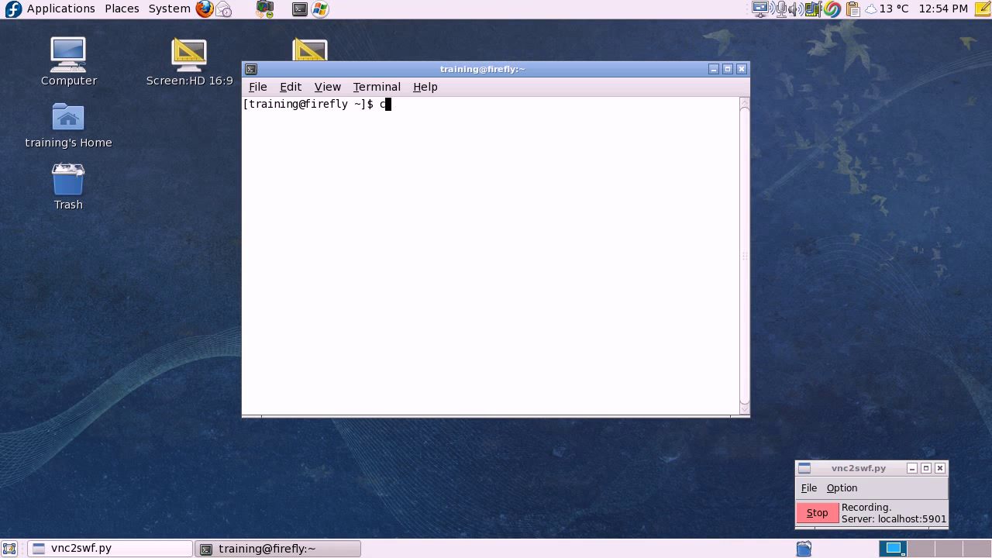
text(d Docu)
key(Tab)
key(Return)
text(ls)
key(Return)
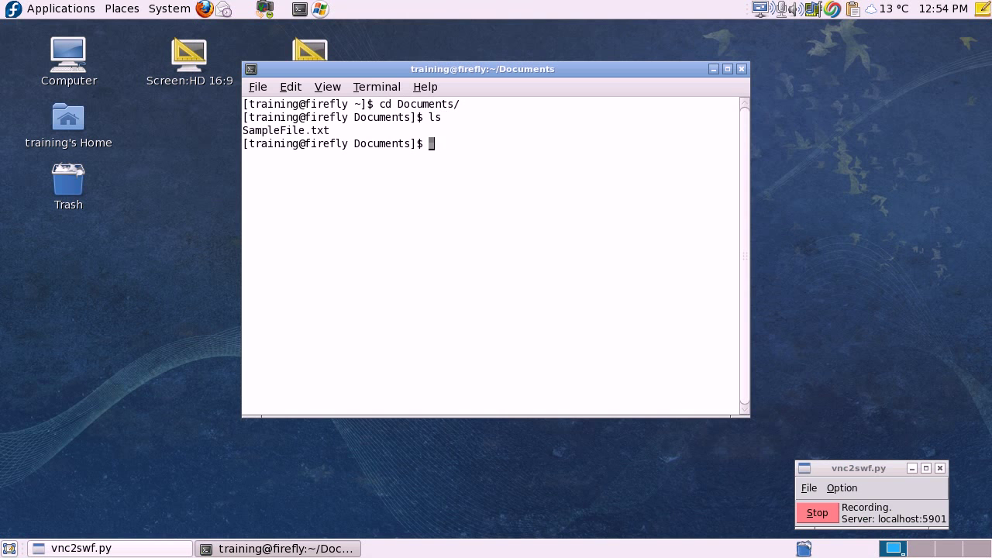
Move SampleFile.txt to ../Desktop/ with mv.
text(mv Sam)
key(Tab)
text(../Des)
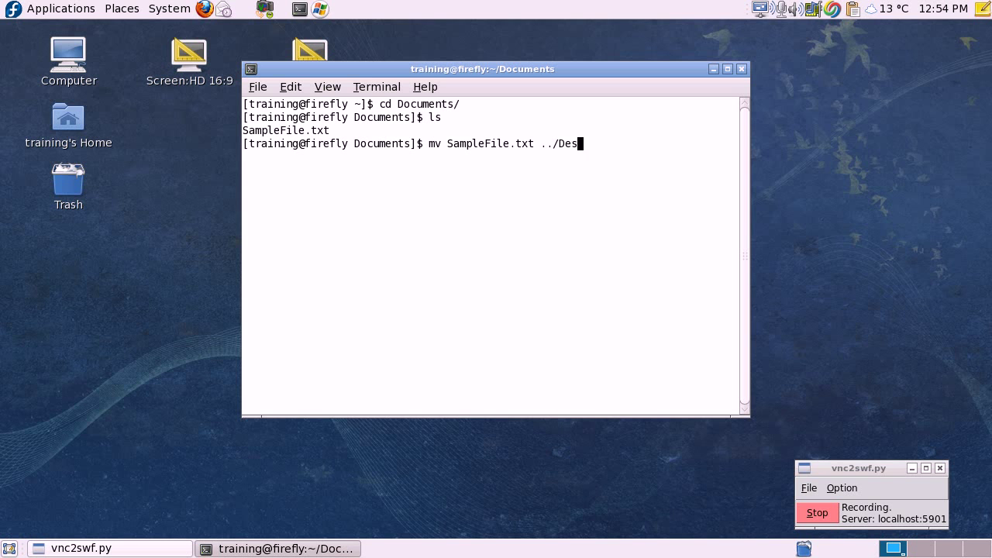
key(Tab)
key(Return)
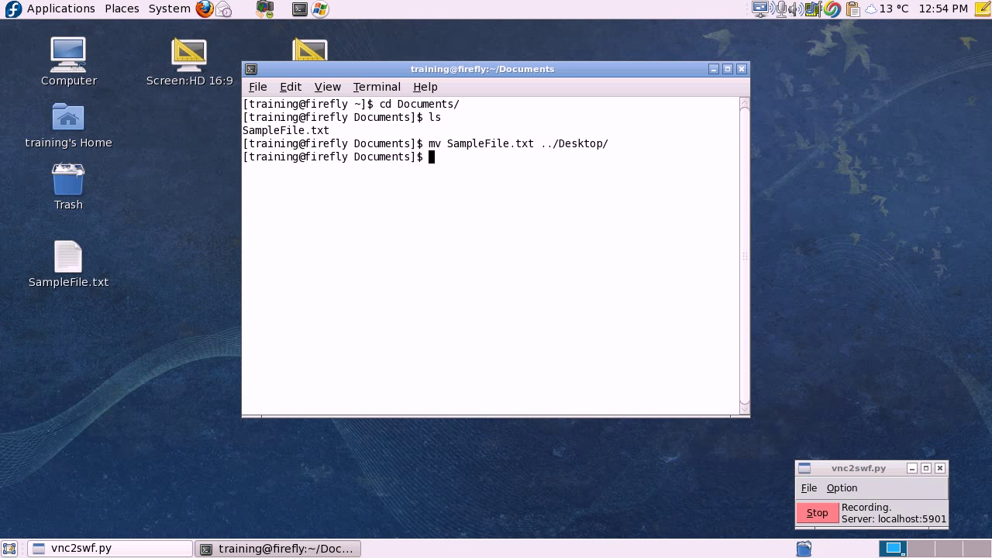
Move ../Desktop/SampleFile.txt back into Documents and confirm it with ls.
text(mv ../Des)
key(Tab)
text(Sam)
key(Tab)
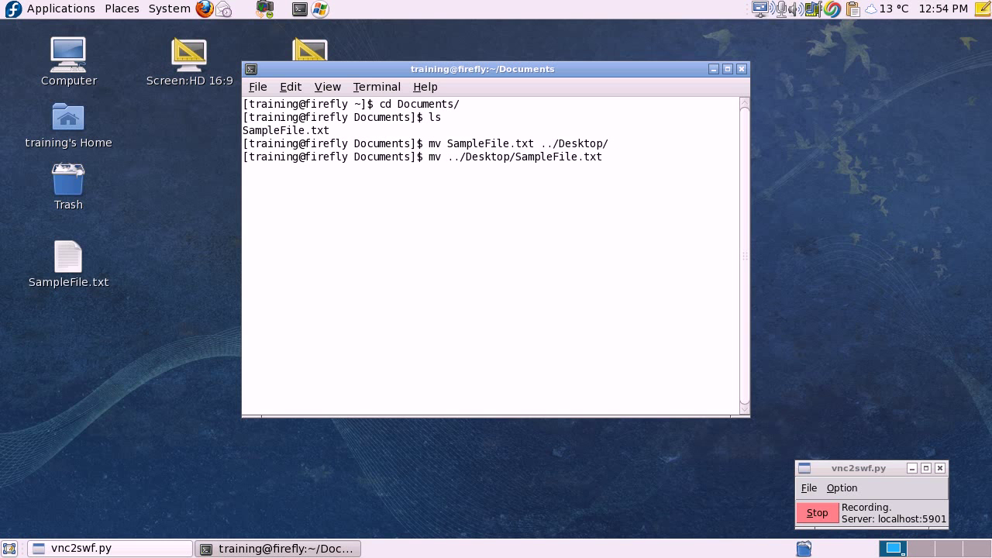
text(.)
key(Return)
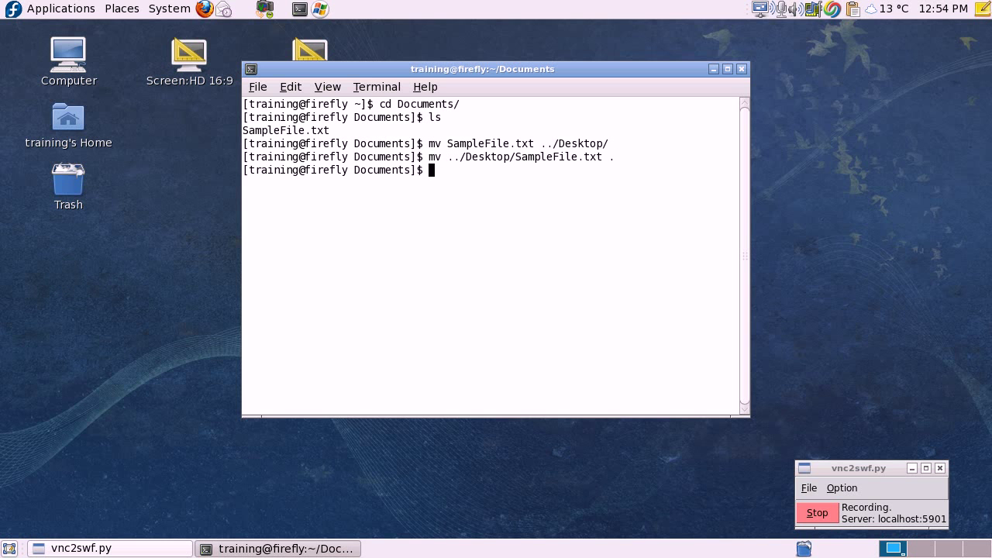
text(ls)
key(Return)
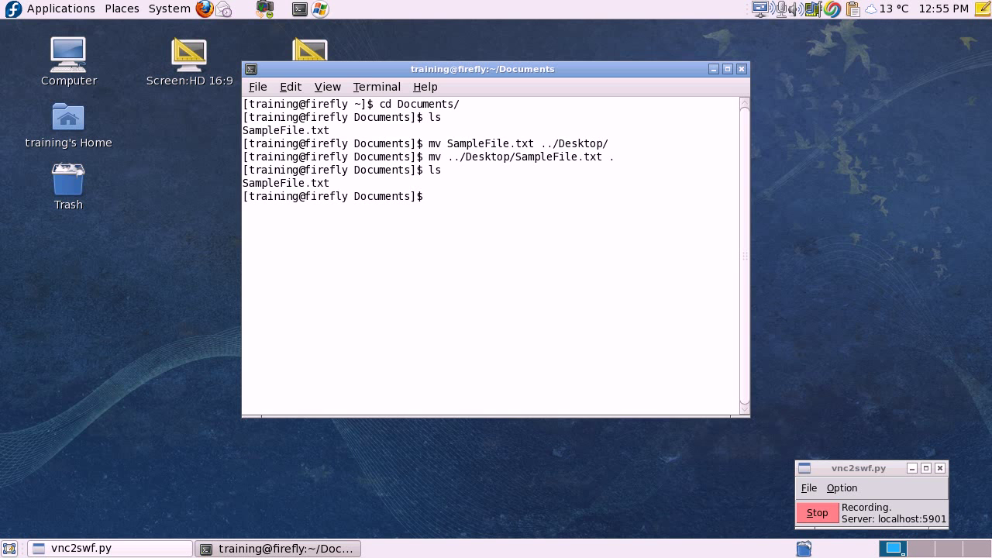
Close the terminal, open Documents from Places, drag SampleFile.txt out, and close the window.
click(742, 69)
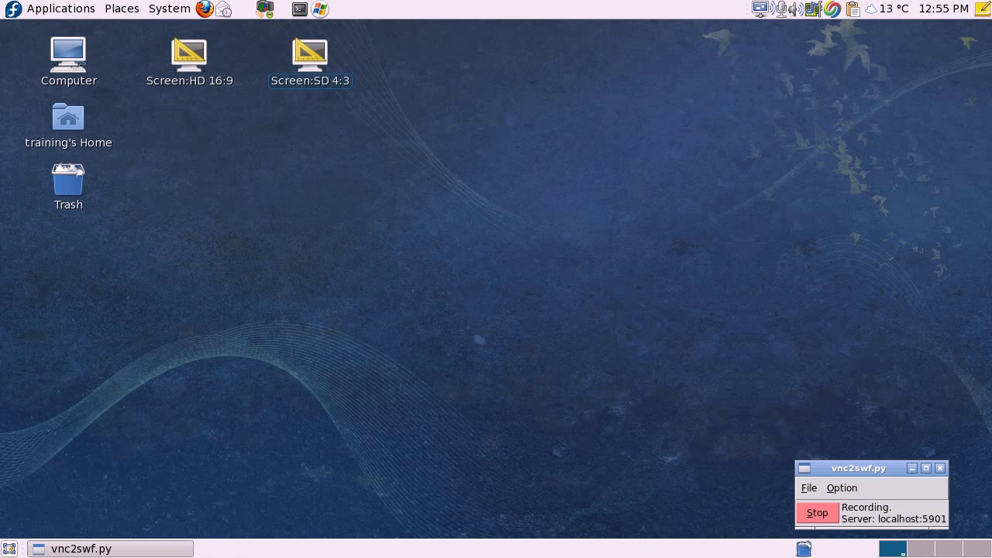
click(122, 8)
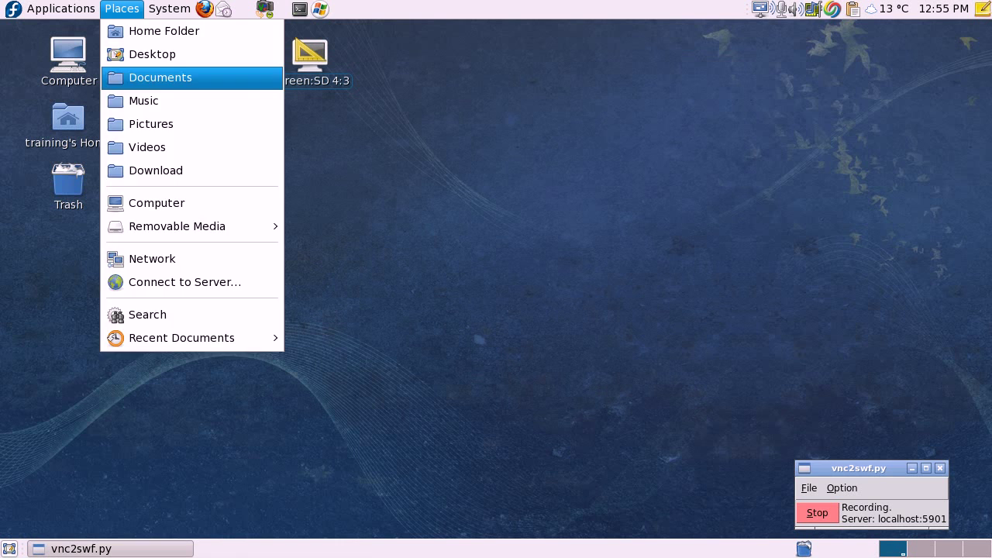
click(160, 78)
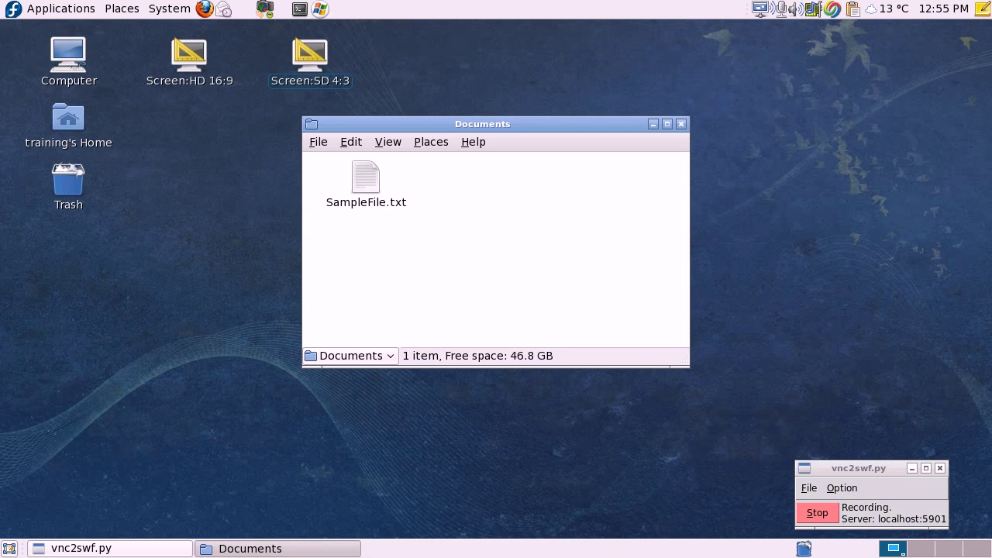
mouse_move(366, 183)
mouse_down()
mouse_move(77, 299)
mouse_move(259, 285)
mouse_move(366, 182)
mouse_up()
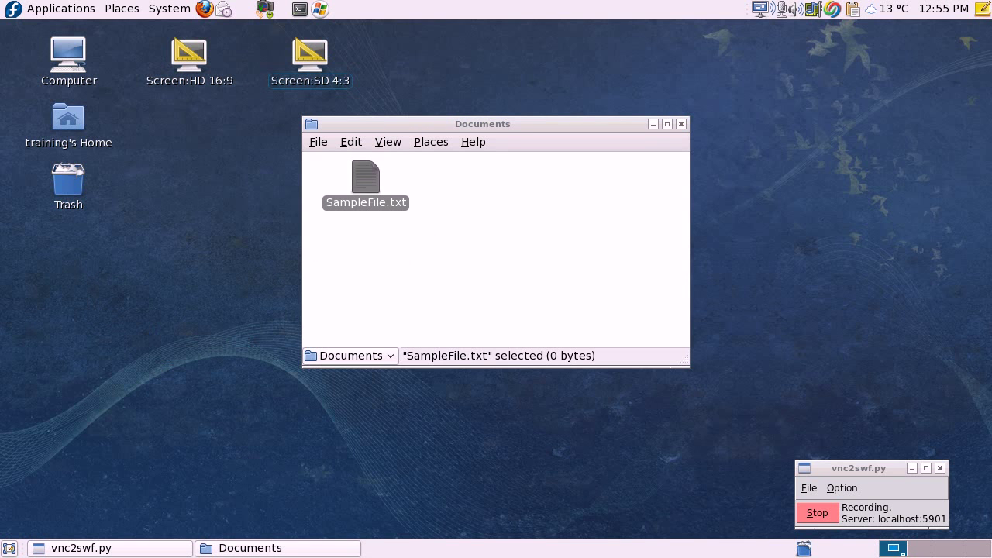
key(ctrl+w)
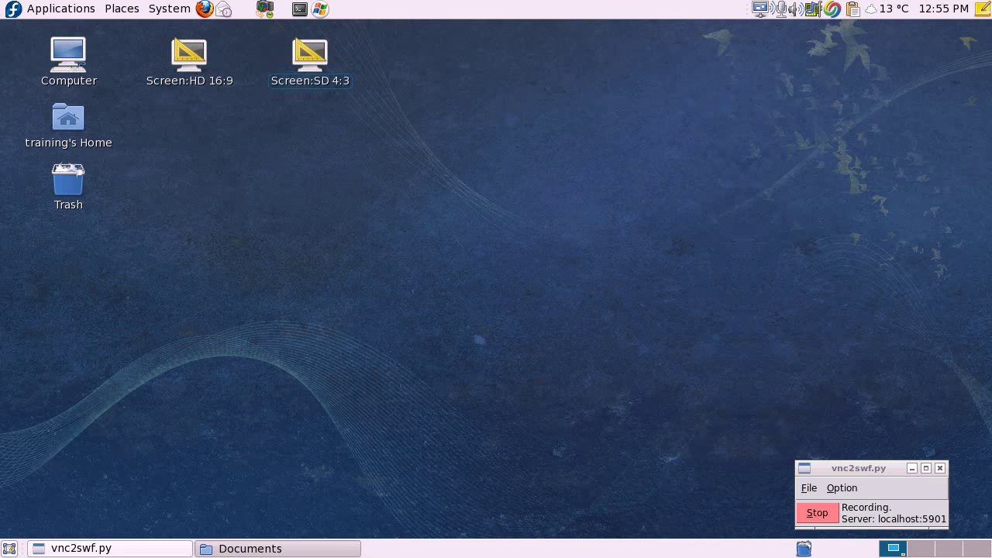
Start the rdesktop session and log on with the user's name and password.
click(320, 9)
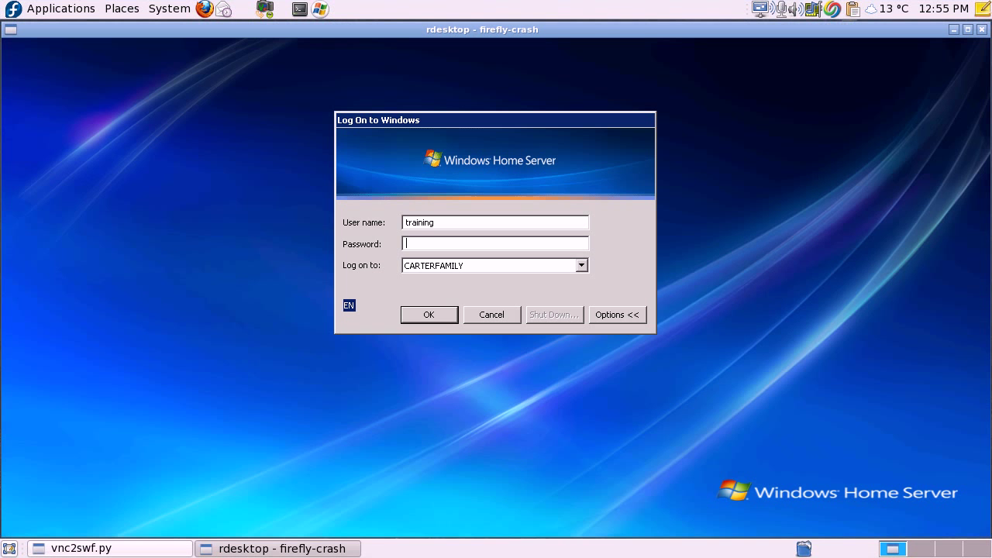
key(shift+Home)
key(Tab)
text(***********)
key(Return)
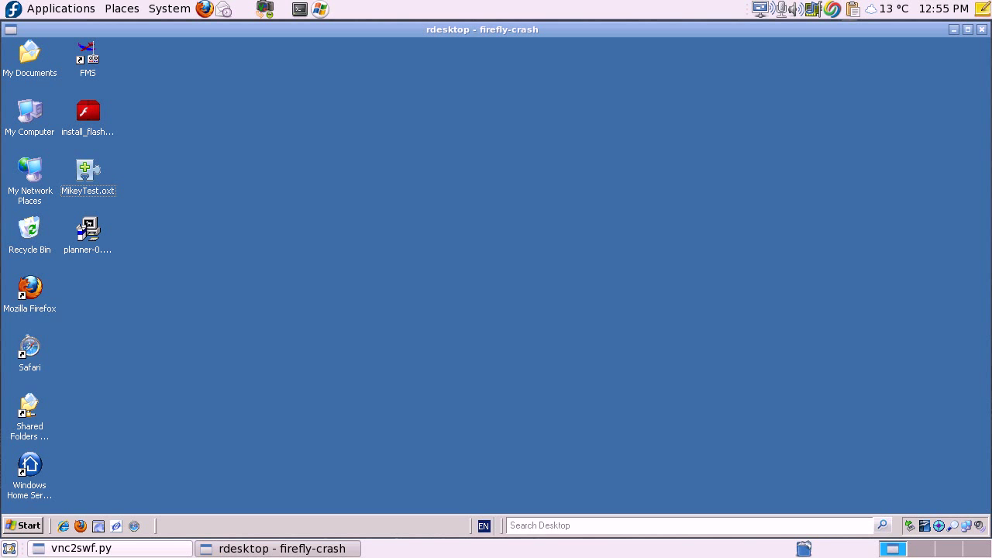
Launch cmd from the Run prompt.
key(super)
key(Escape)
key(super+r)
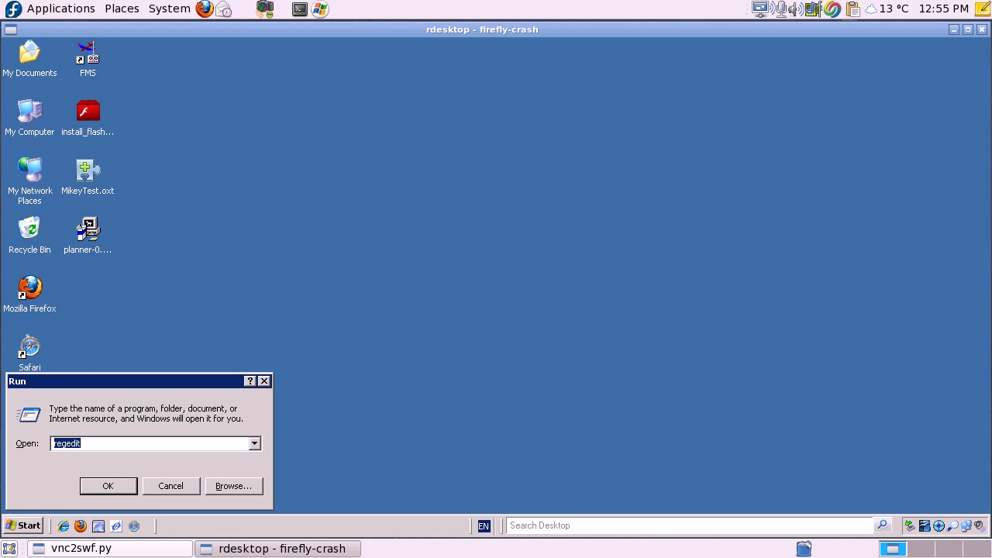
text(cmd)
key(Return)
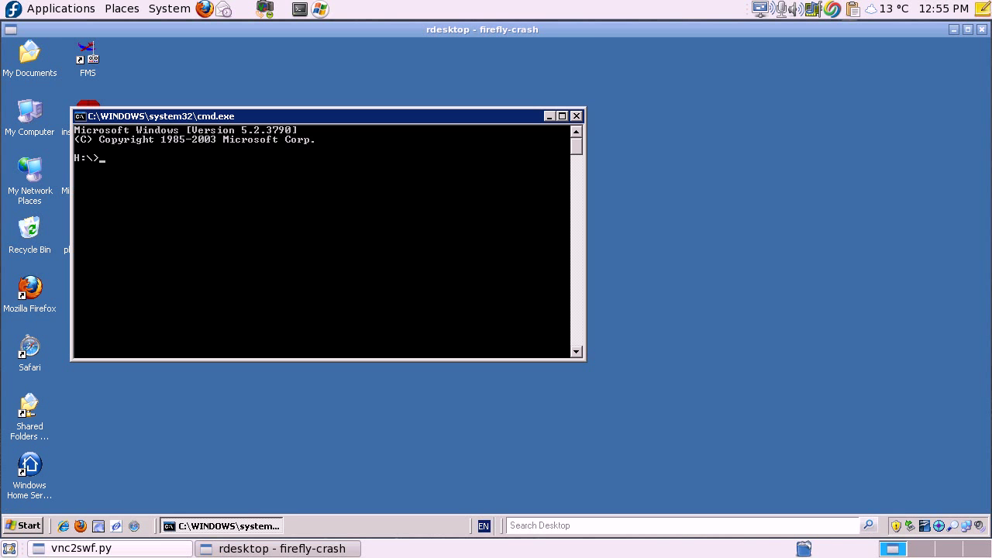
Switch to drive C:, enter Documents and Settings, and list the profile folders.
text(c:)
key(Return)
text(d)
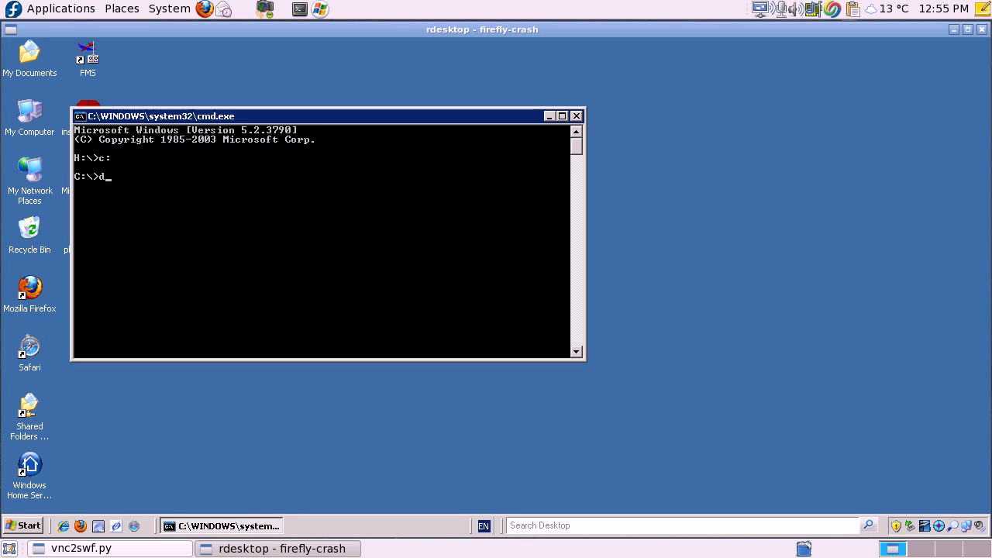
text(ir)
key(Return)
text(cd)
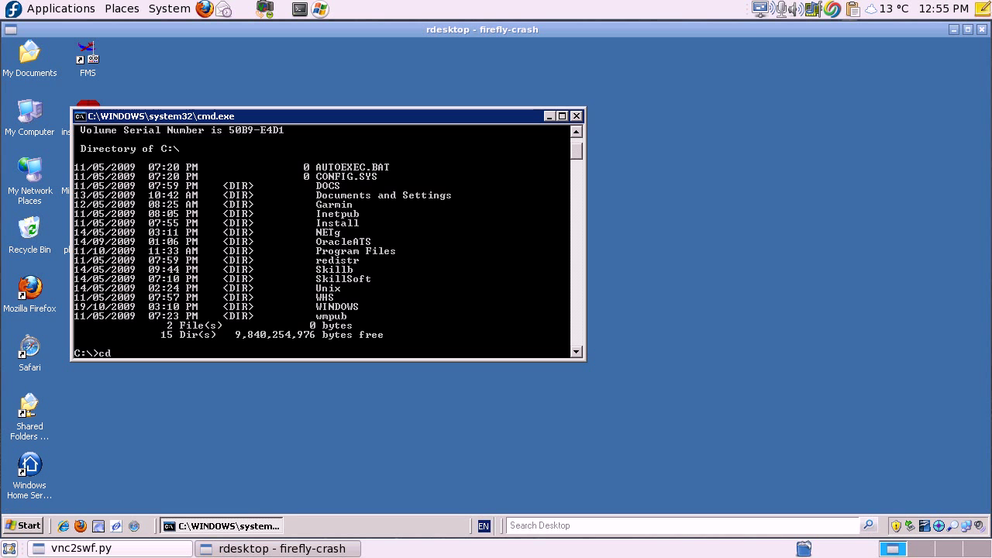
text( Documents an)
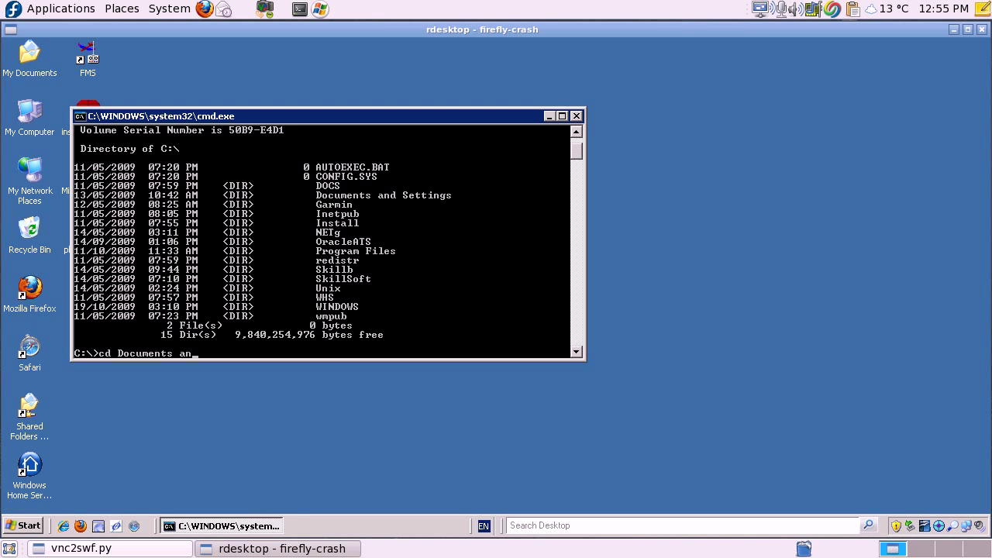
text(d Settings)
key(Return)
text(d)
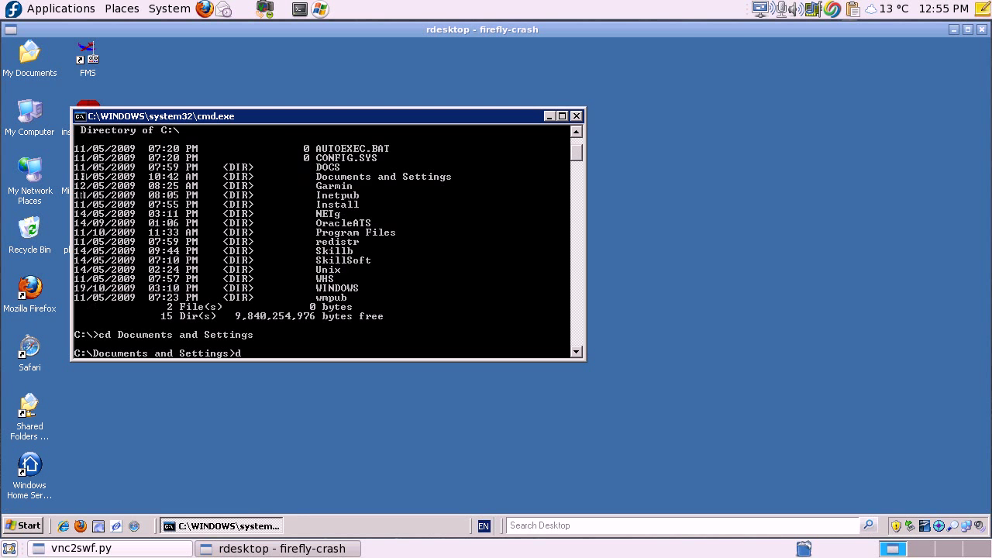
text(ir)
key(Return)
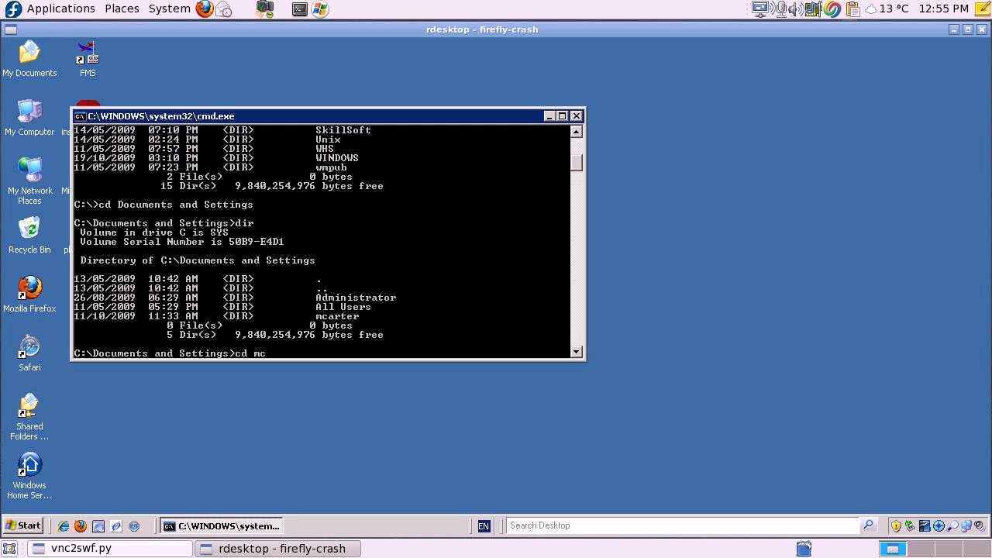
Enter the user's profile, then My Documents, and list SampleFileToCopy.txt with dir.
key(Return)
text(dir)
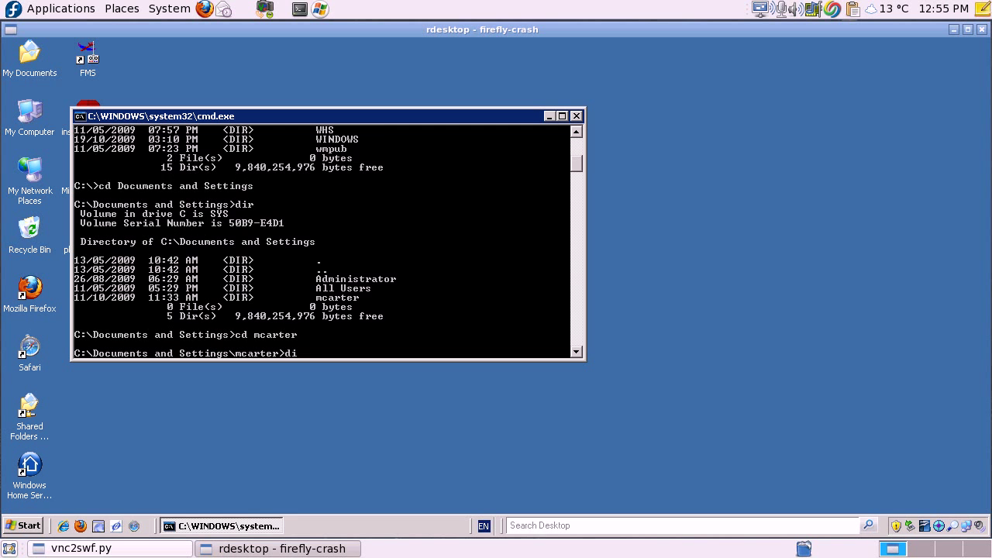
key(Return)
text(cd M)
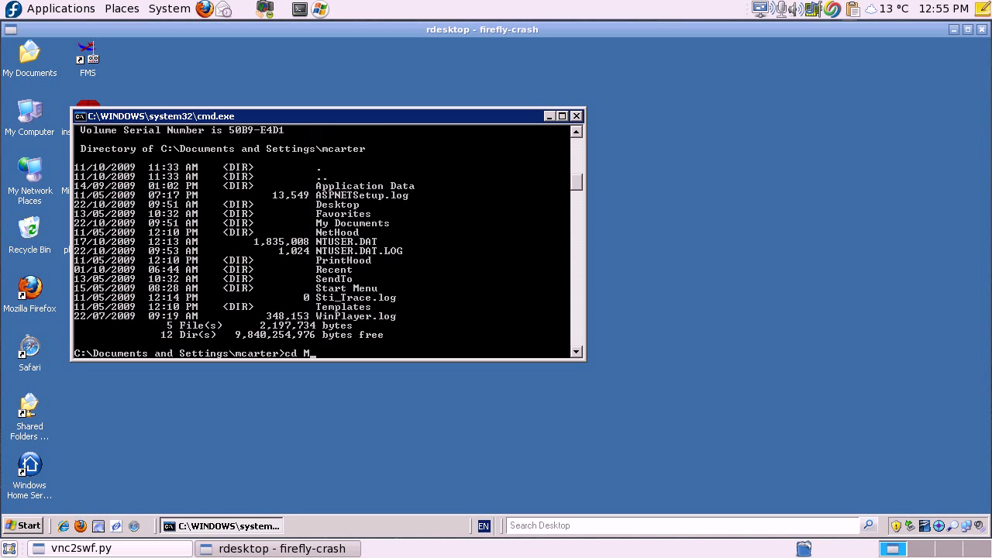
text(y Documents)
key(Return)
text(dir)
key(Return)
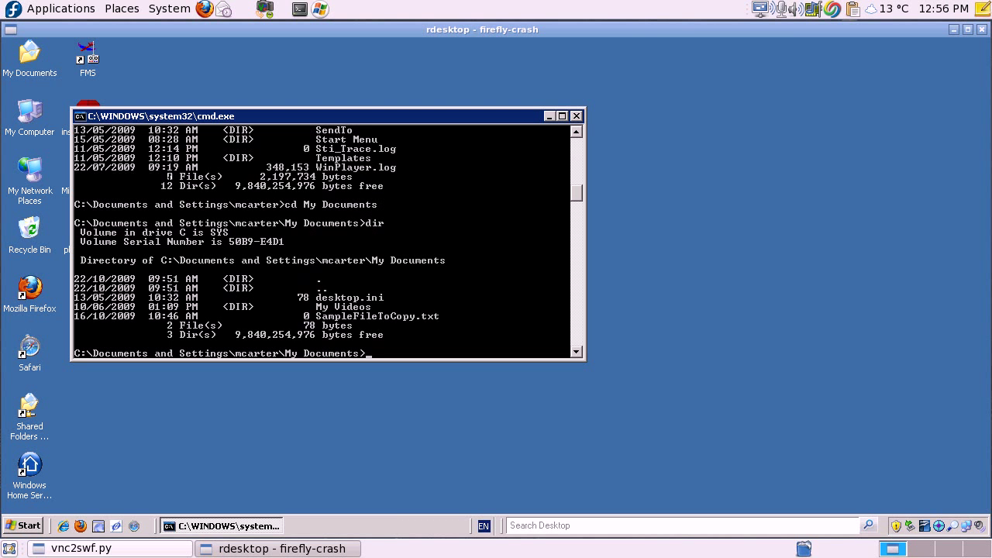
List files with ls, which fails, then list the parent folder with dir ..
text(ls)
key(Return)
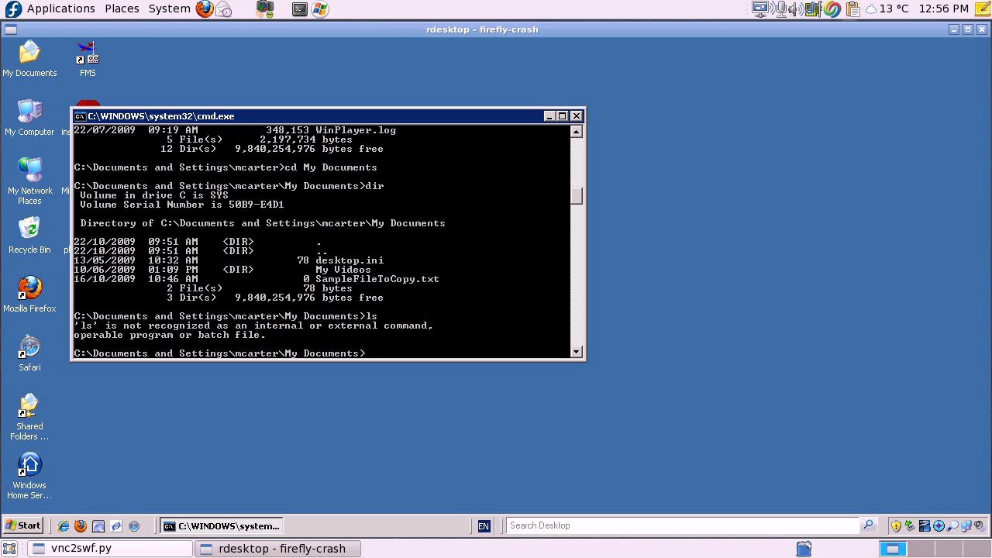
text(dir ..)
key(Return)
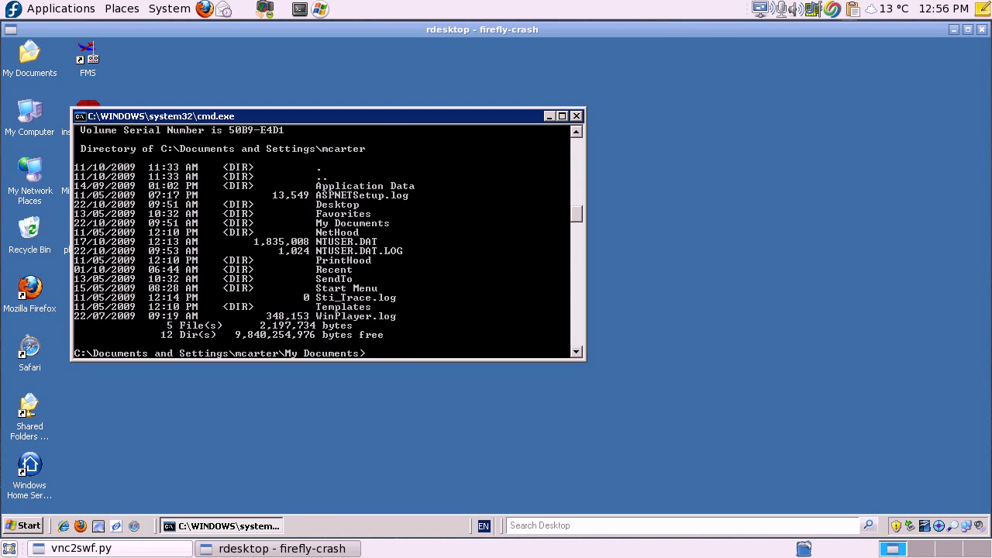
Run move SampleFileToCopy.txt ..\Desktop, correcting the mistyped destination first.
text(move SampleFile)
key(Tab)
text(../desktop.ini)
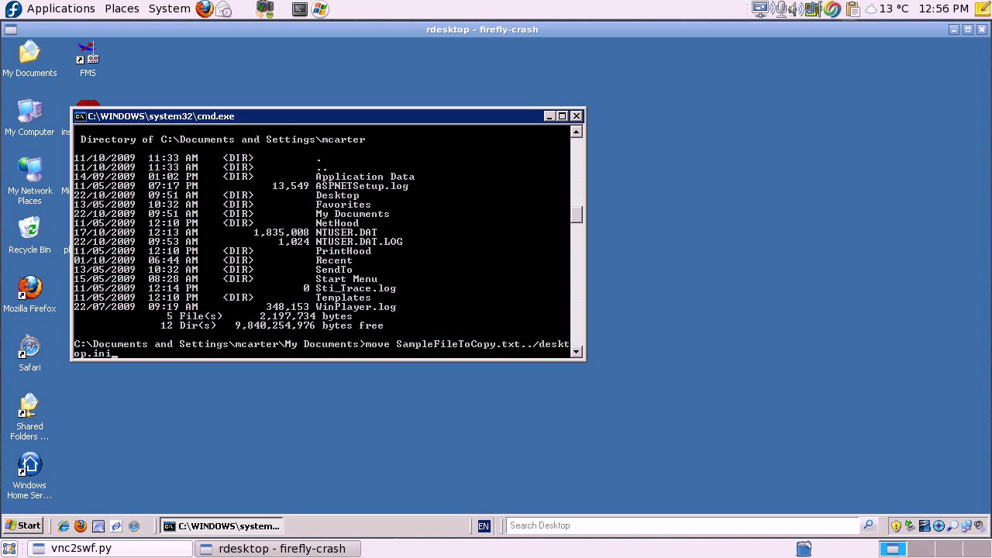
text(/)
key(BackSpace)
key(BackSpace)
key(BackSpace)
key(BackSpace)
key(BackSpace)
key(BackSpace)
key(BackSpace)
key(BackSpace)
key(BackSpace)
key(BackSpace)
key(BackSpace)
text(Desk)
key(BackSpace)
key(BackSpace)
key(BackSpace)
key(BackSpace)
key(BackSpace)
text(de)
key(BackSpace)
key(BackSpace)
text(Desktop)
key(Return)
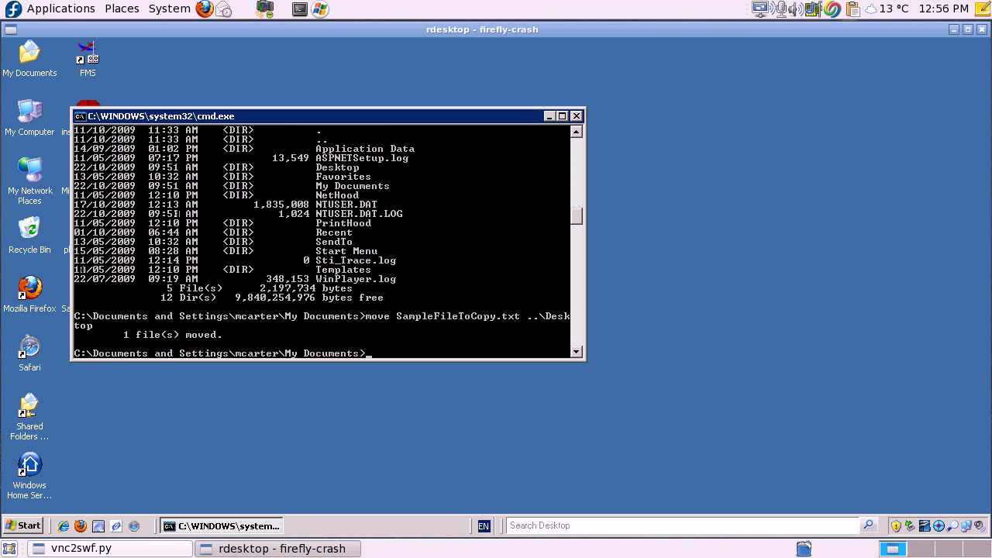
Shift the cmd window to reveal SampleFileToCopy.txt on the desktop, then move it back up-left.
drag(310, 115, 587, 121)
click(88, 293)
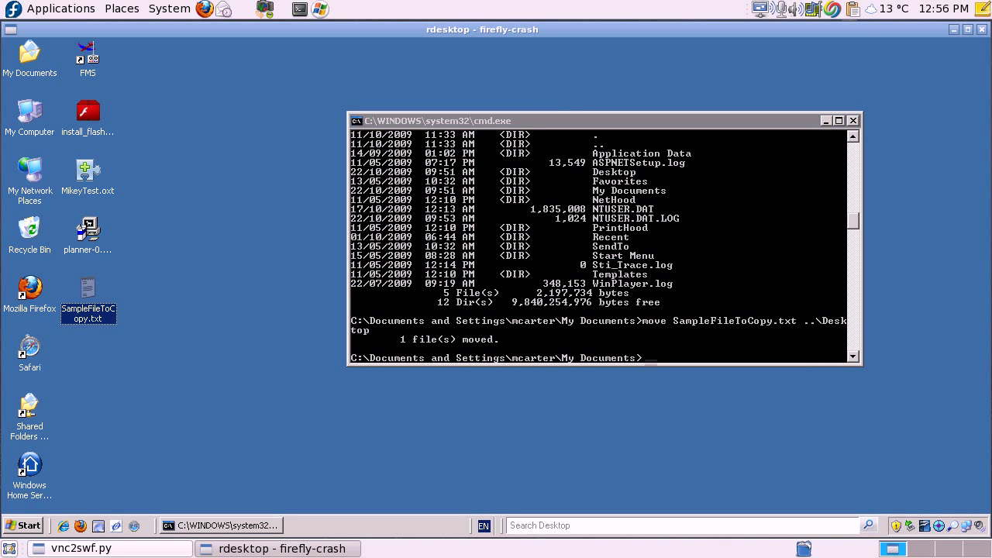
drag(503, 120, 347, 68)
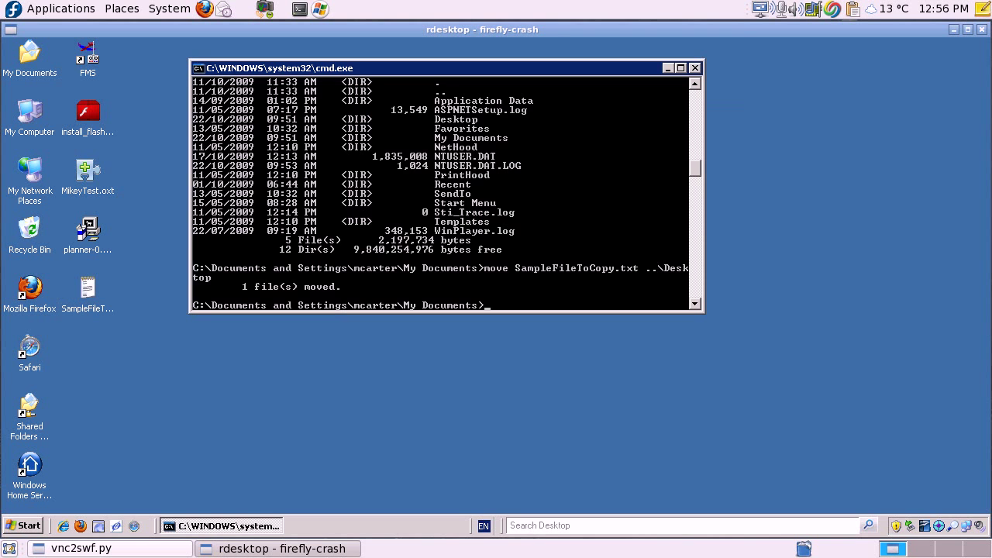